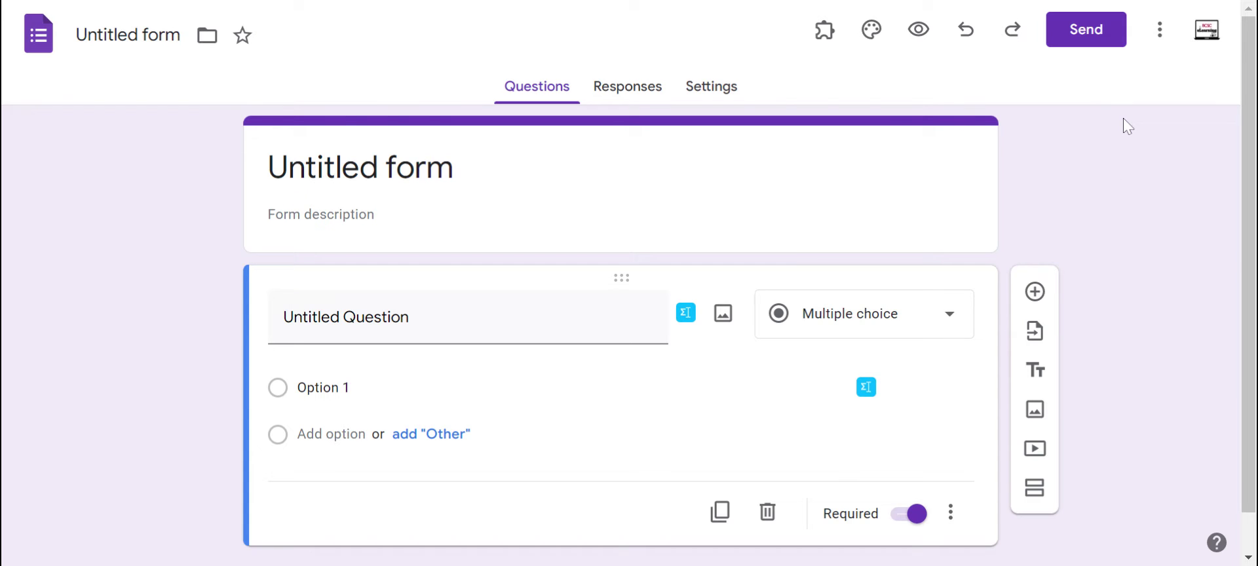
# Step: Insert the first "puppy" result from Google Image Search into the untitled multiple-choice question
pyautogui.scroll(-1, 1127, 126)
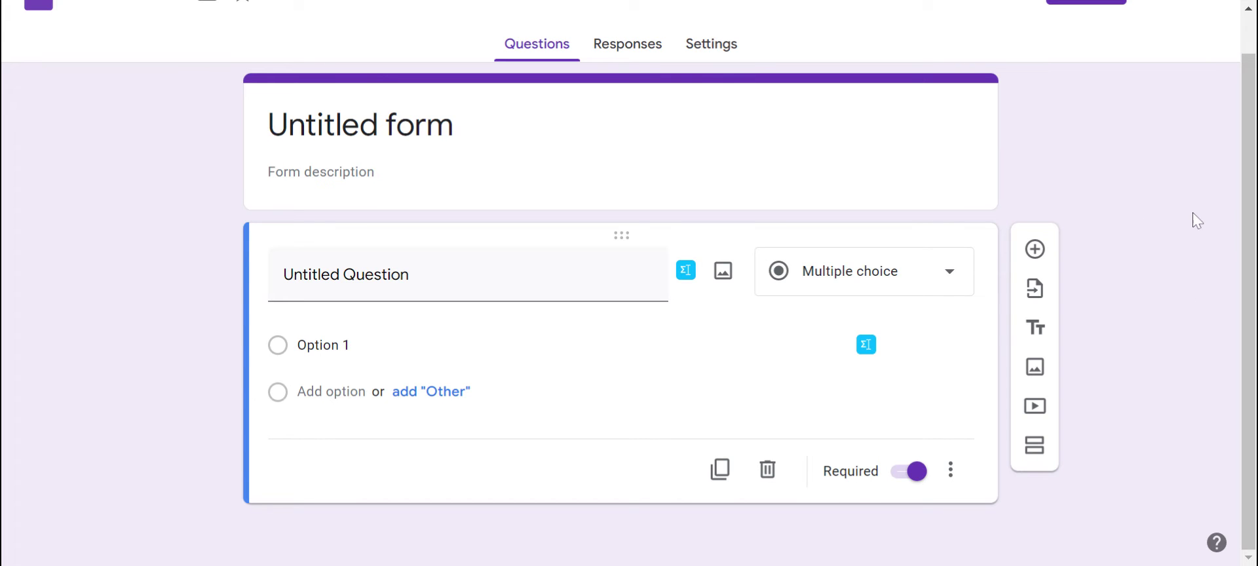
pyautogui.scroll(1, 1197, 221)
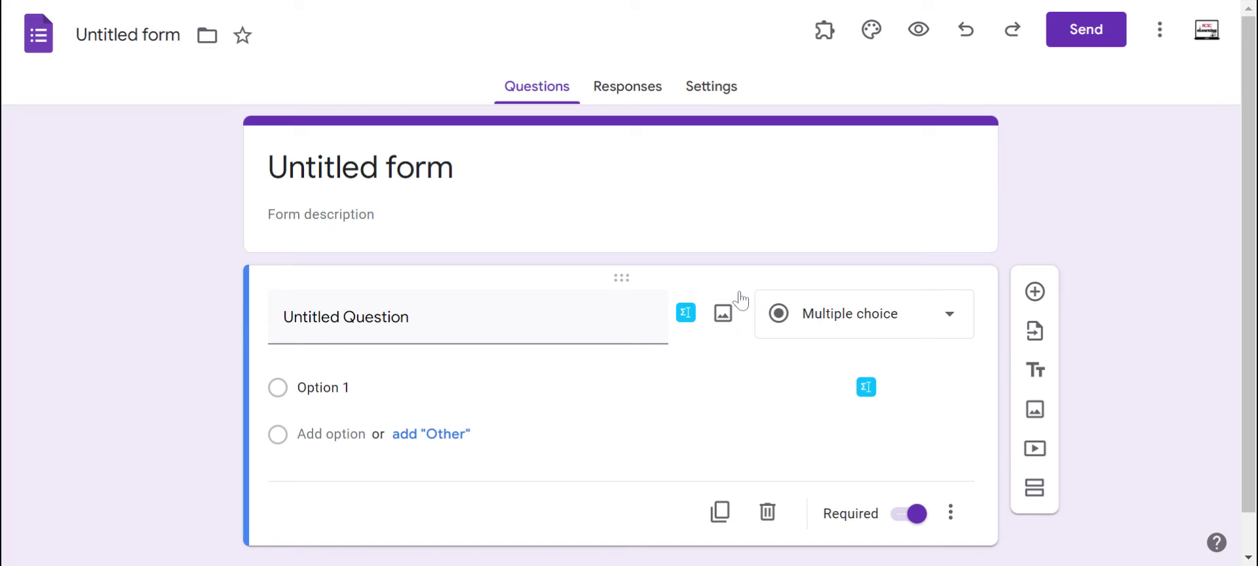
pyautogui.click(725, 316)
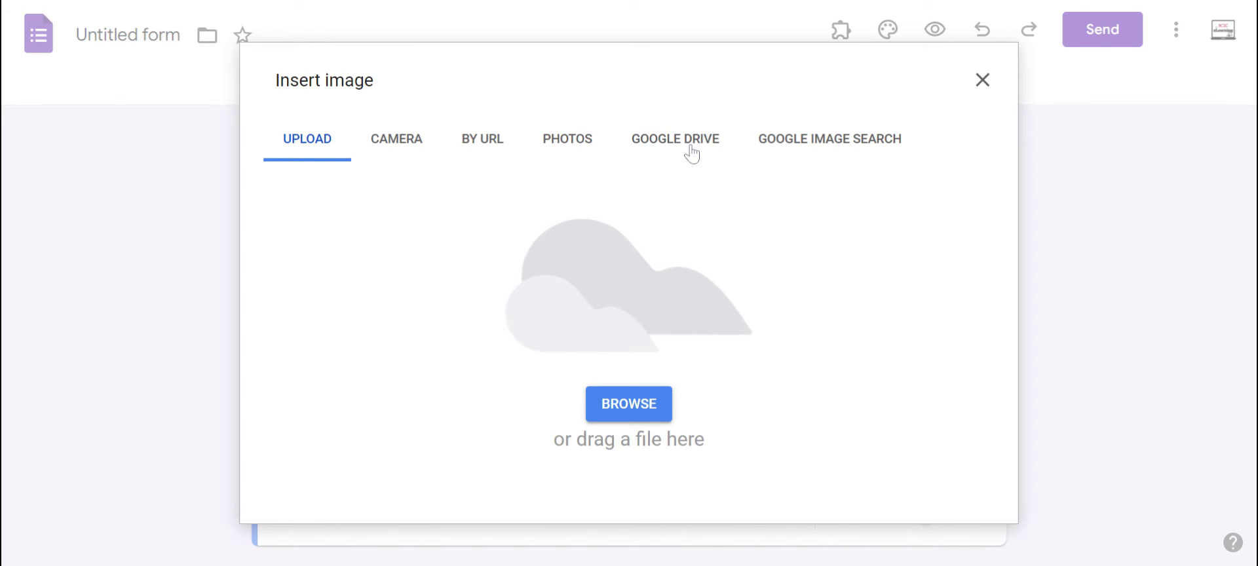
pyautogui.click(862, 144)
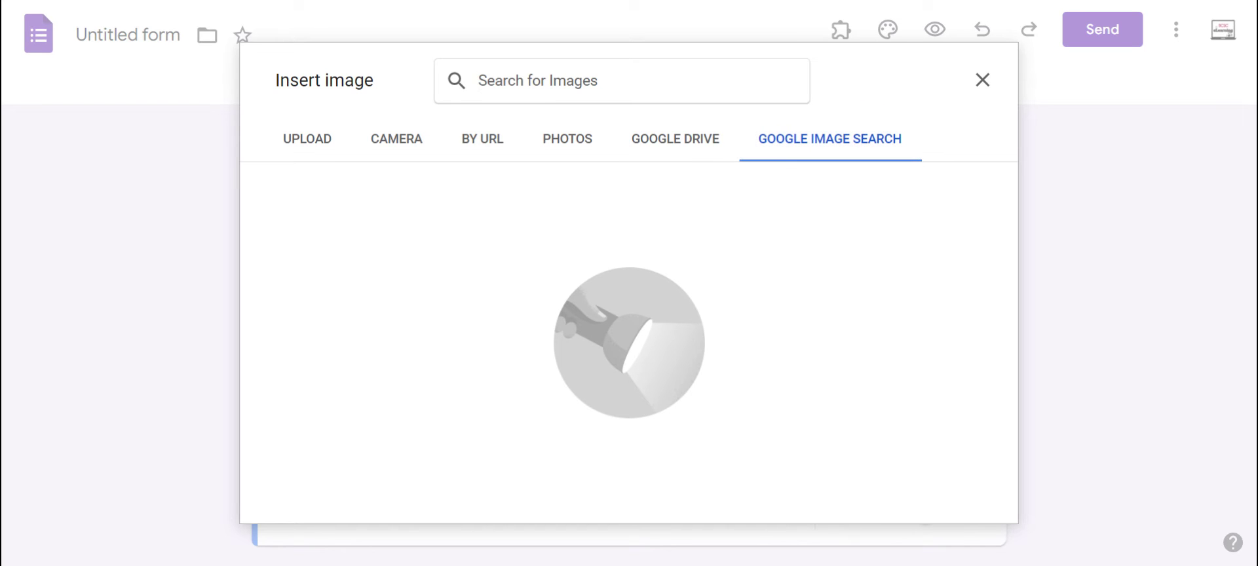
pyautogui.write('puppy')
pyautogui.press('Return')
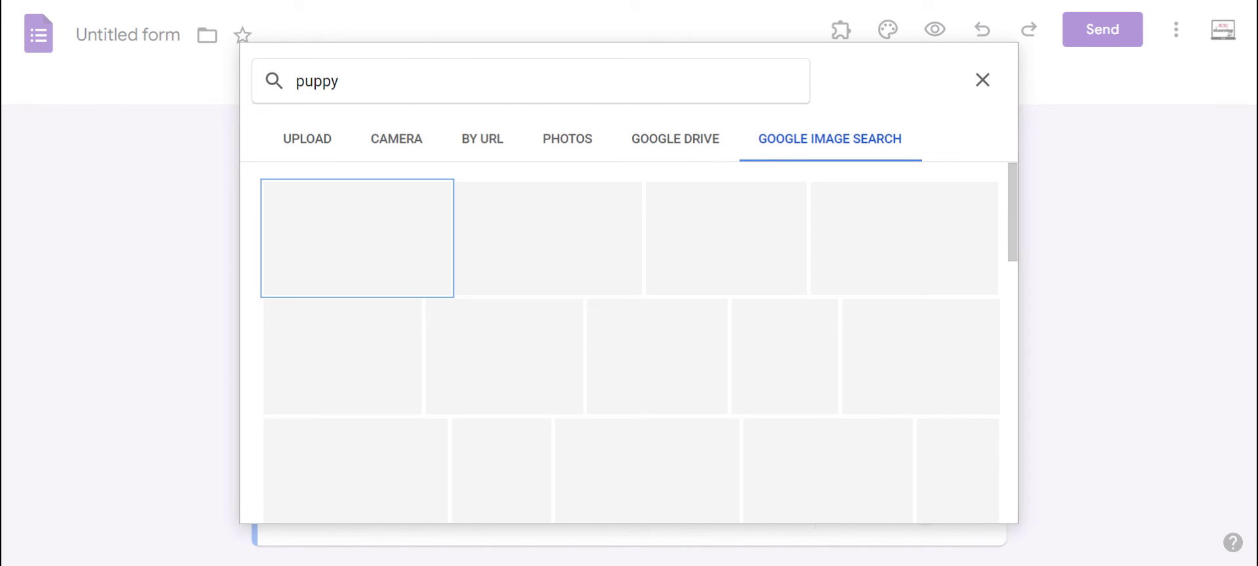
pyautogui.click(393, 221)
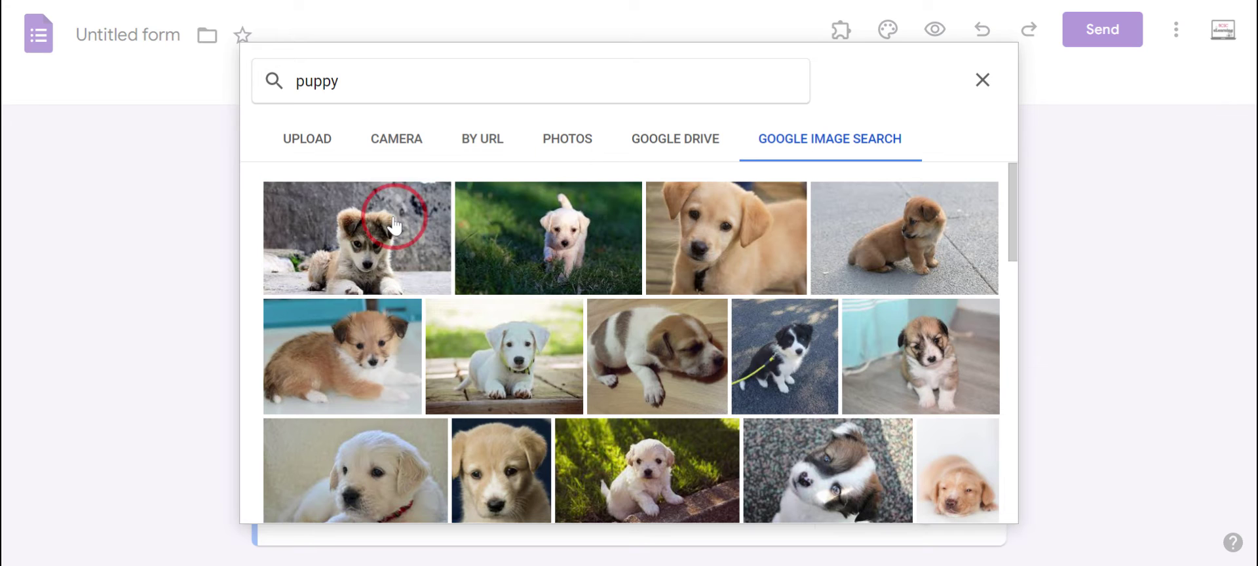
pyautogui.click(963, 500)
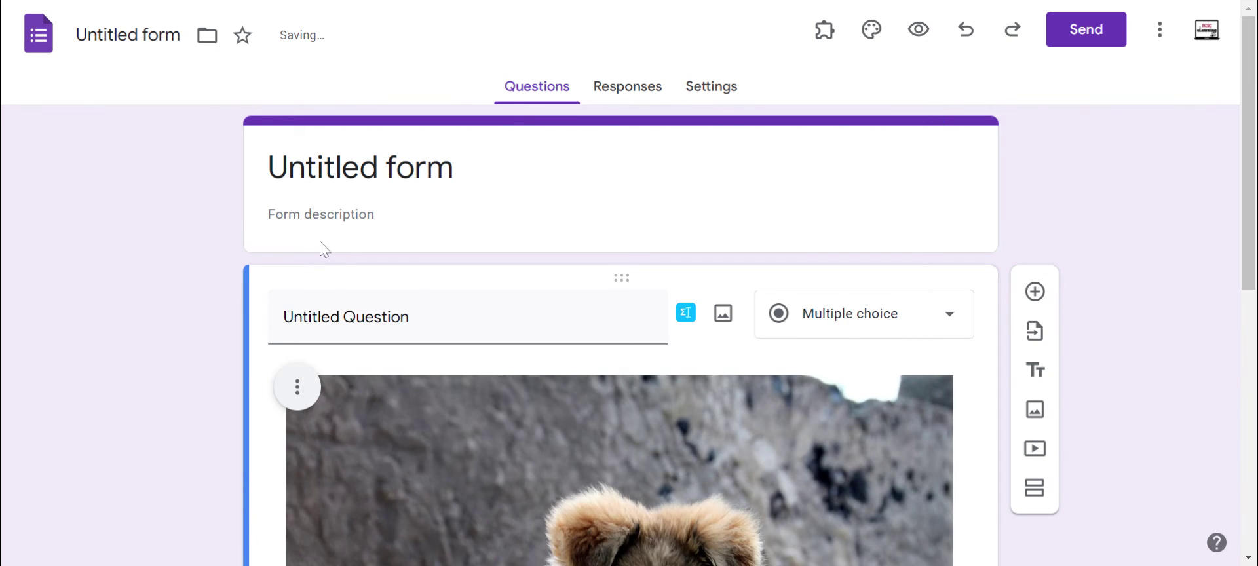
# Step: Shrink the question's puppy image proportionally to a little over half its width
pyautogui.scroll(-4, 393, 275)
pyautogui.click(585, 334)
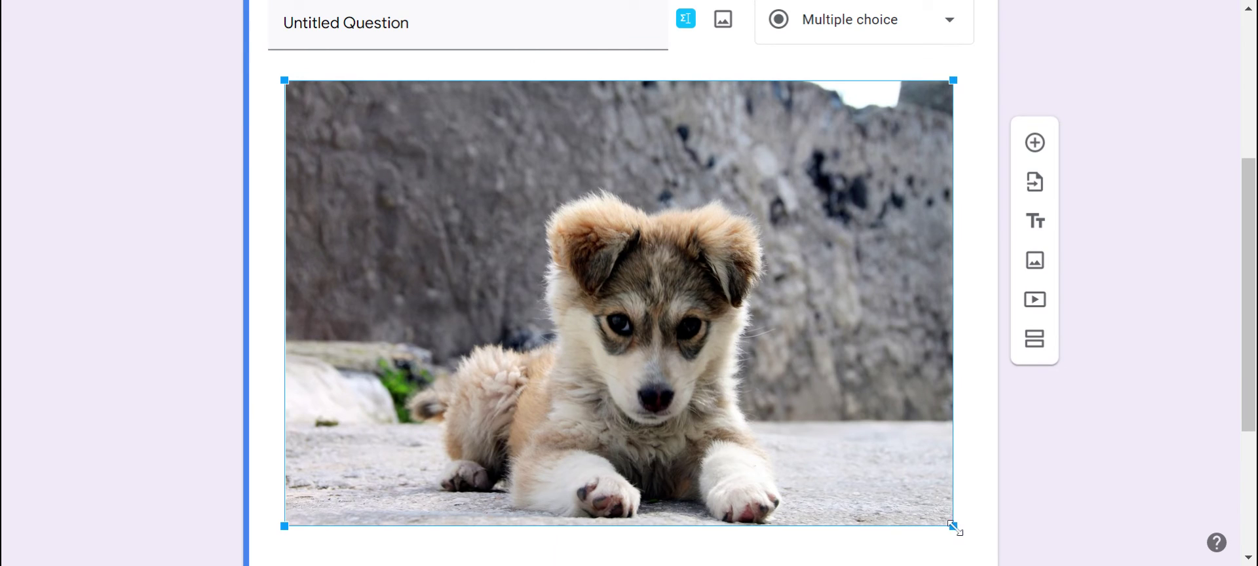
pyautogui.moveTo(953, 527); pyautogui.dragTo(677, 303)
# Step: Replace the question title above the puppy image with "What dog is your favorite?"
pyautogui.scroll(1, 194, 59)
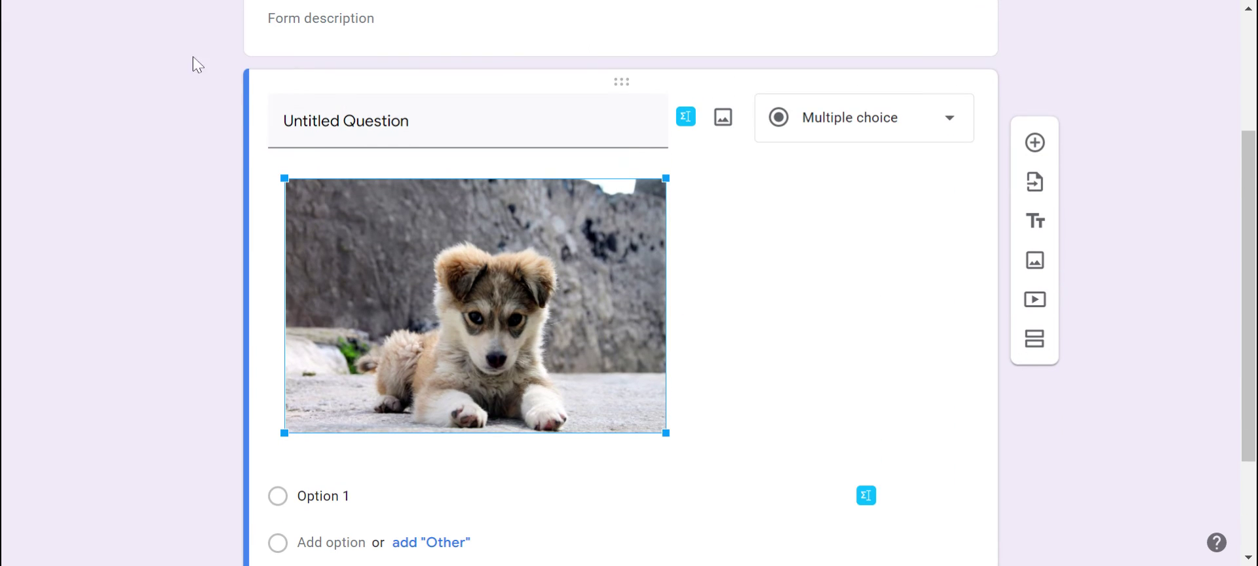
pyautogui.click(342, 120)
pyautogui.write('What do')
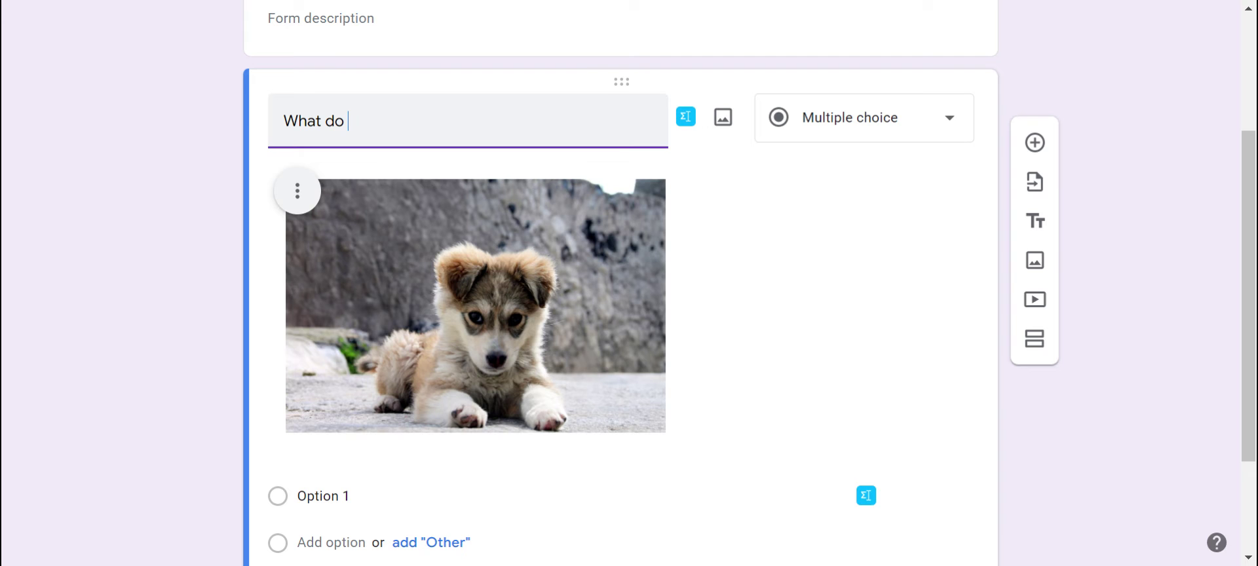
pyautogui.write('g is your favorite?')
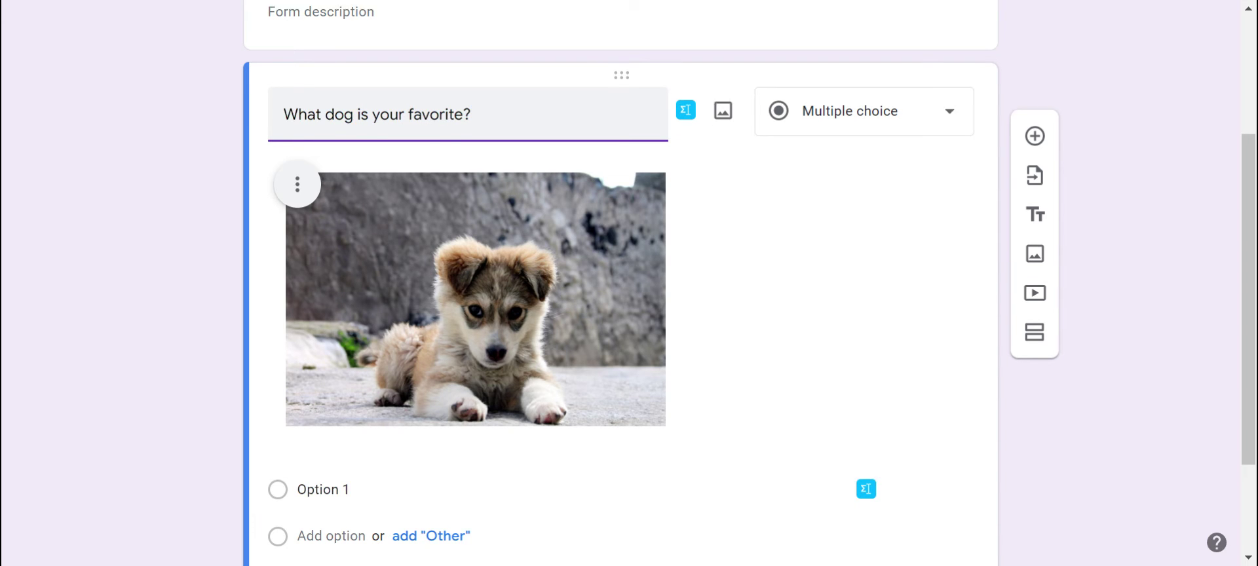
# Step: Add a separate image block below the question using the first "dog" result from Google Image Search
pyautogui.scroll(-2, 1076, 314)
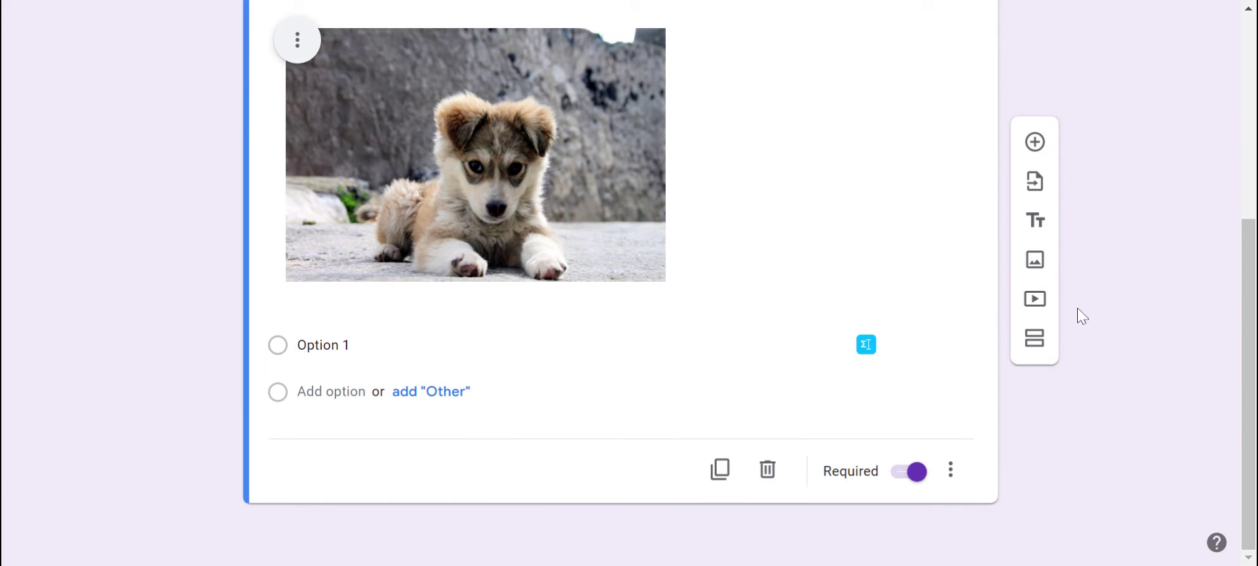
pyautogui.scroll(3, 1191, 281)
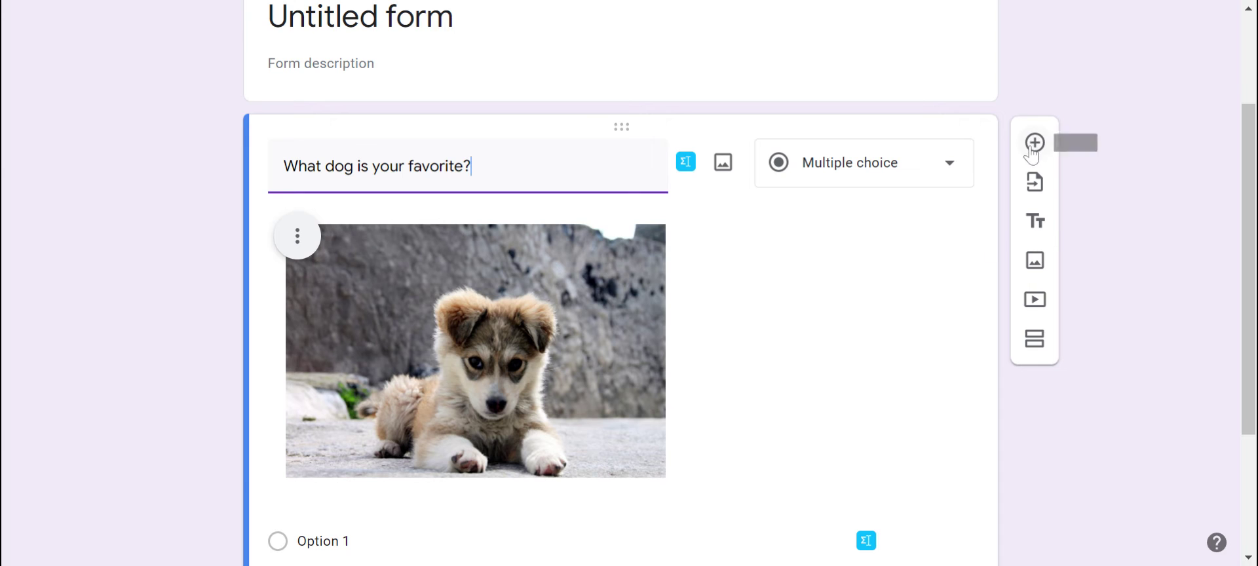
pyautogui.click(1036, 265)
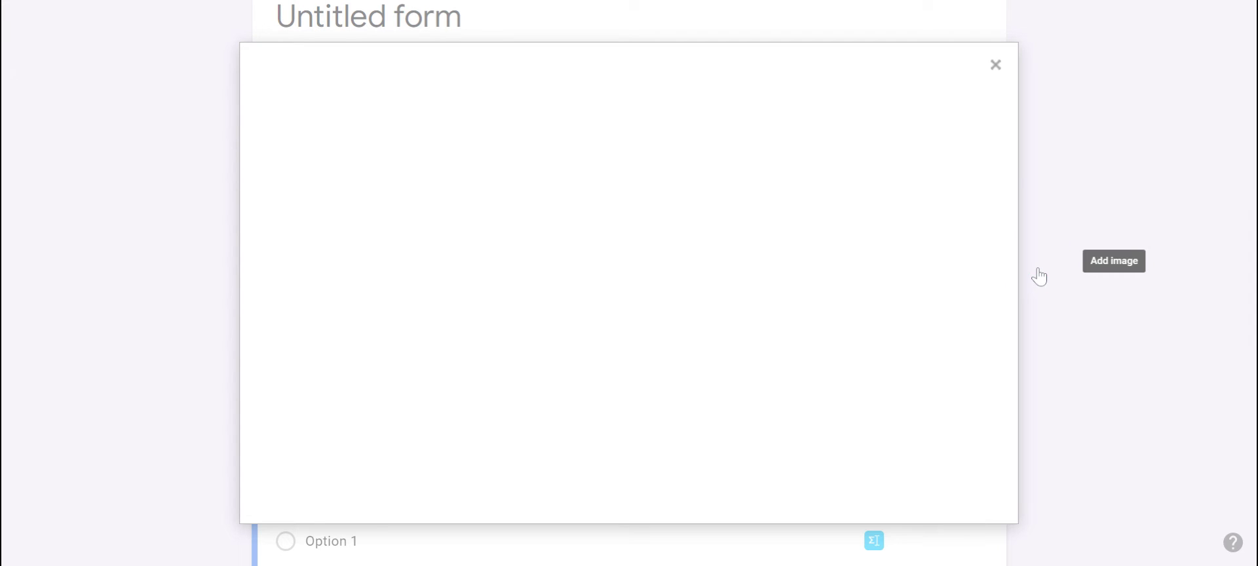
pyautogui.click(807, 135)
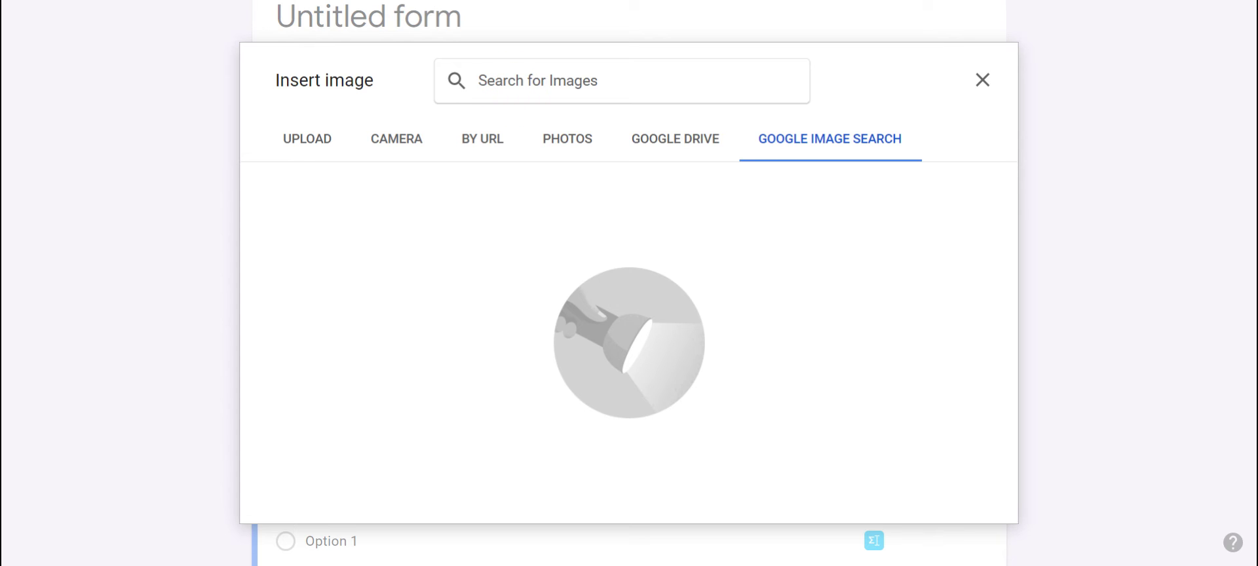
pyautogui.write('dog')
pyautogui.press('Return')
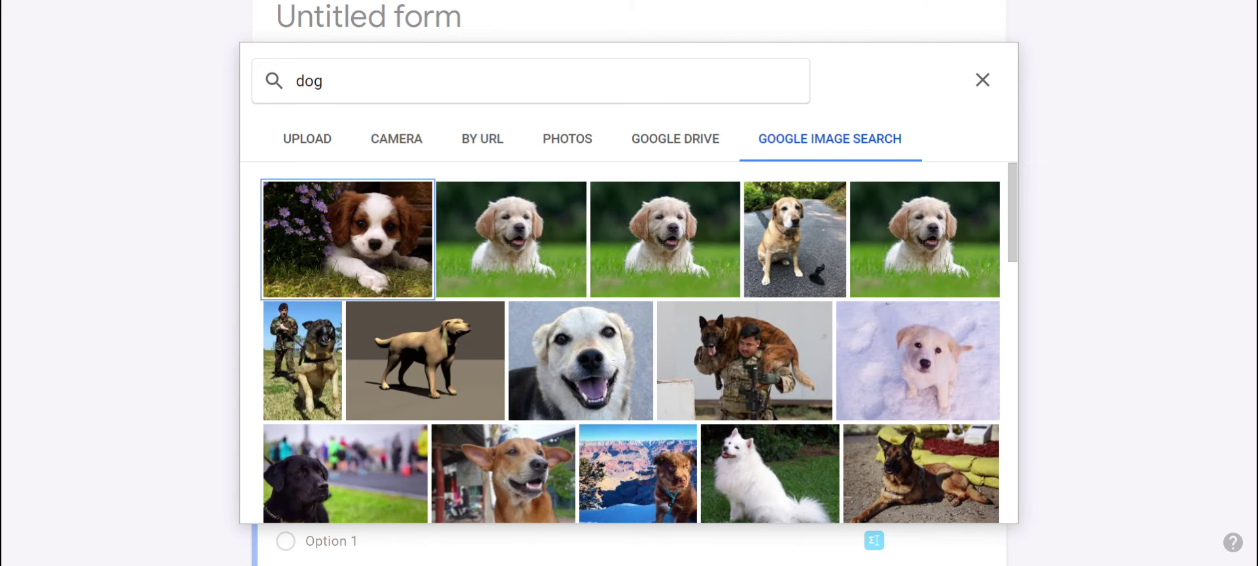
pyautogui.click(357, 246)
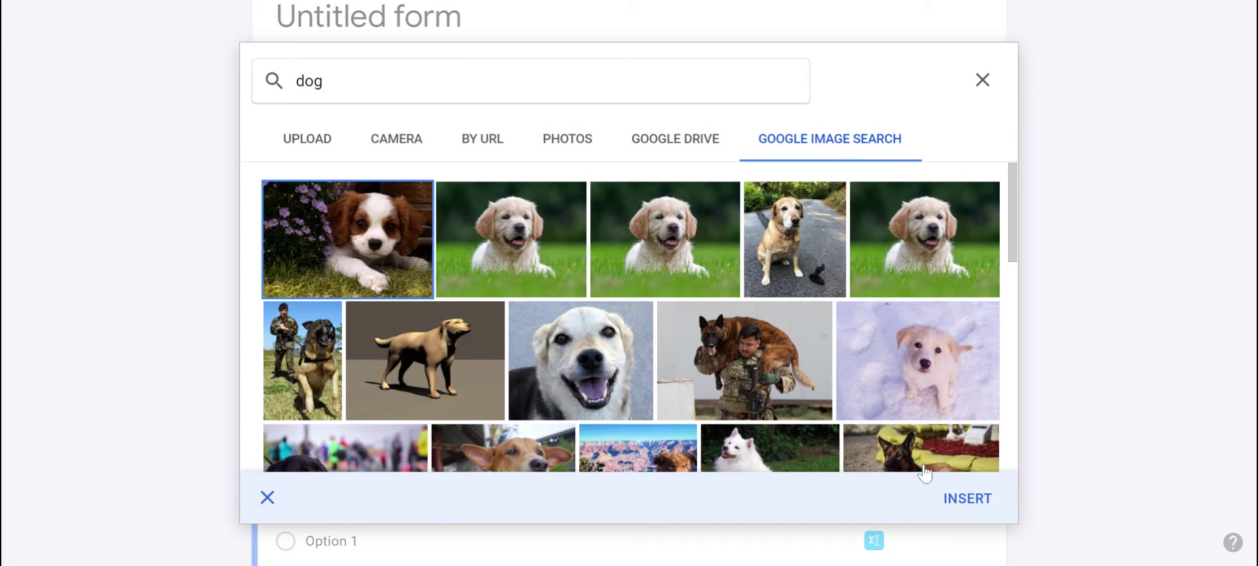
pyautogui.click(973, 503)
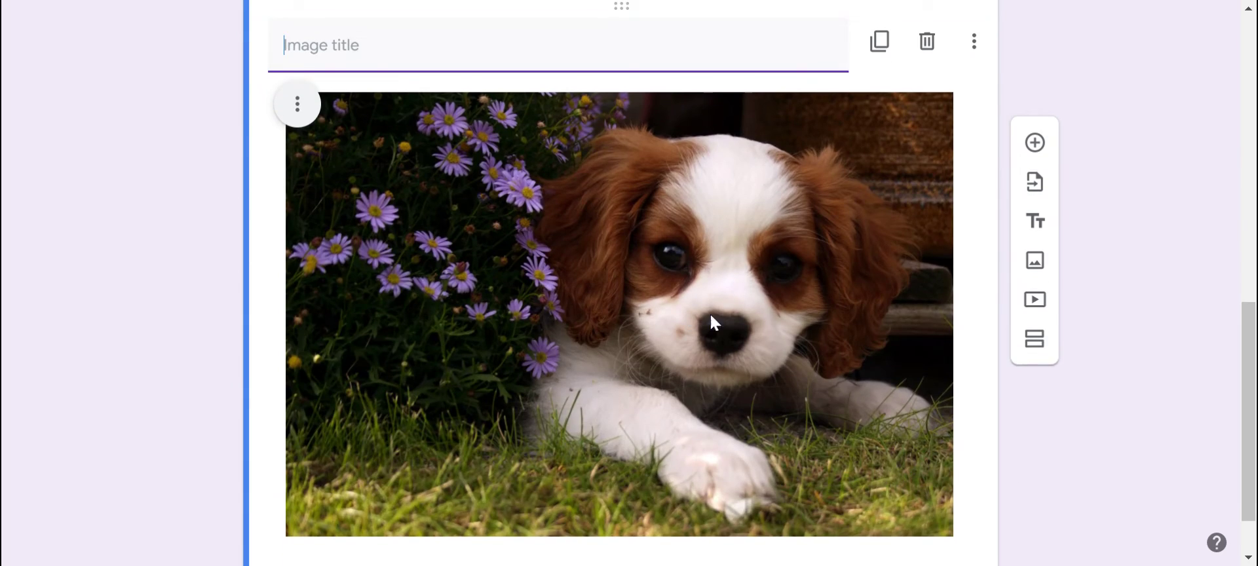
pyautogui.scroll(-1, 710, 314)
pyautogui.scroll(5, 774, 61)
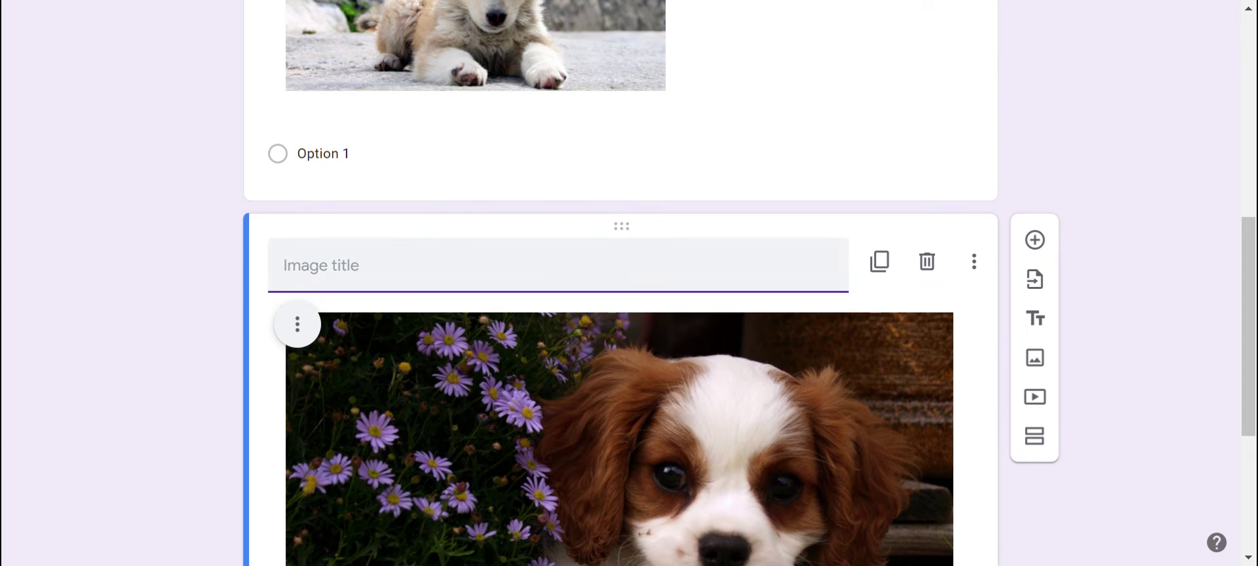
pyautogui.scroll(-4, 414, 312)
pyautogui.scroll(13, 741, 376)
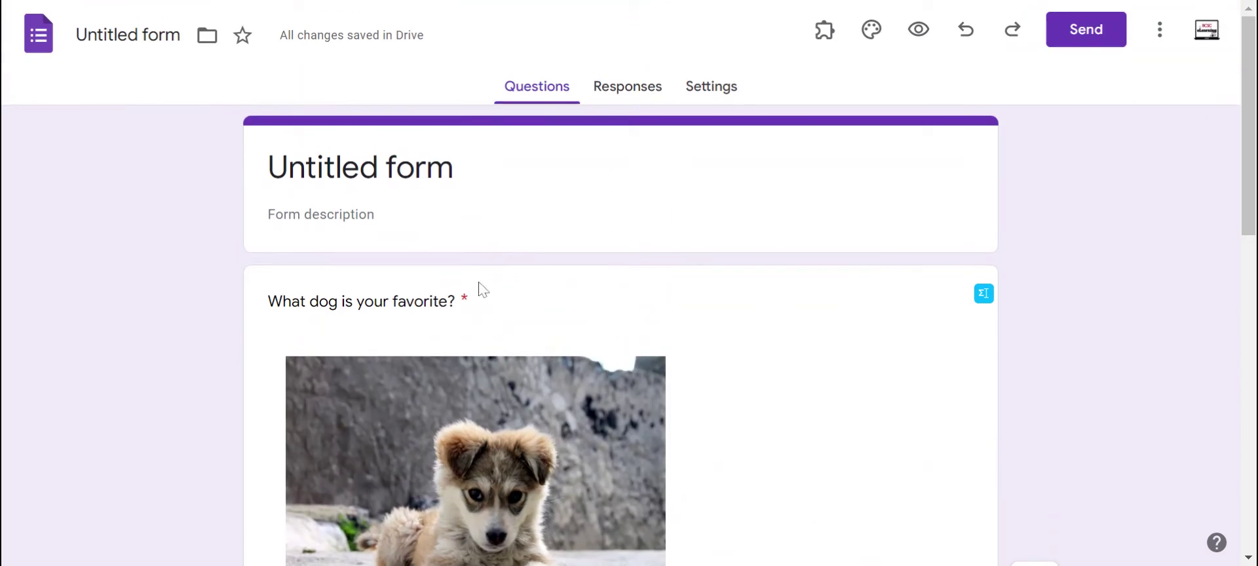
# Step: Select Option 1 of the dog question and try the option for attaching an image to that answer
pyautogui.scroll(-5, 634, 330)
pyautogui.click(346, 381)
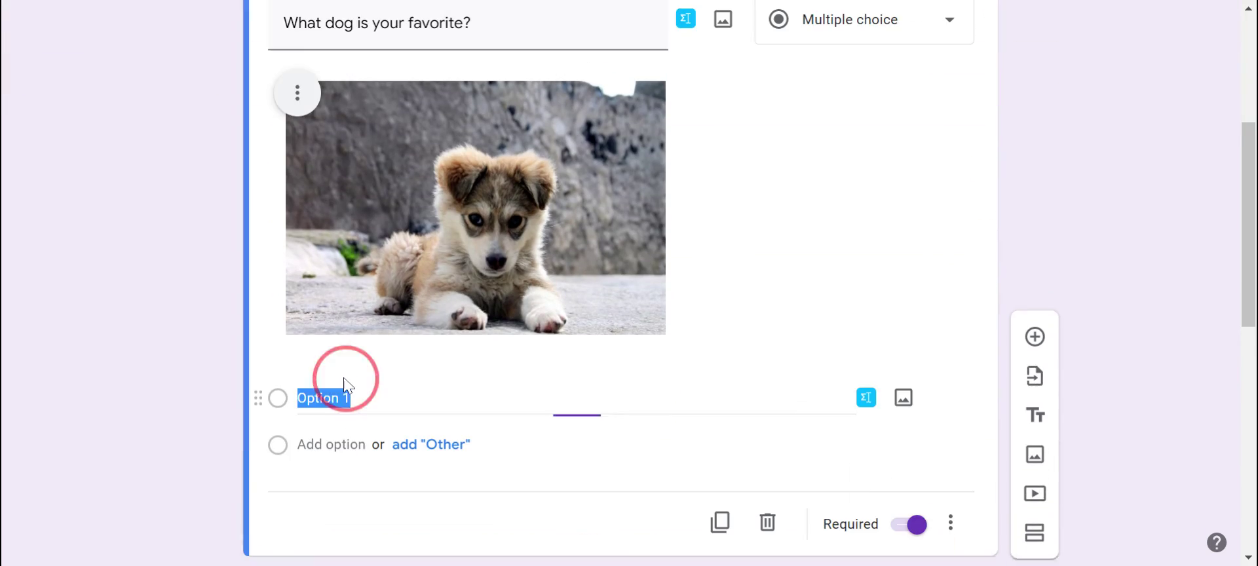
pyautogui.scroll(-2, 658, 331)
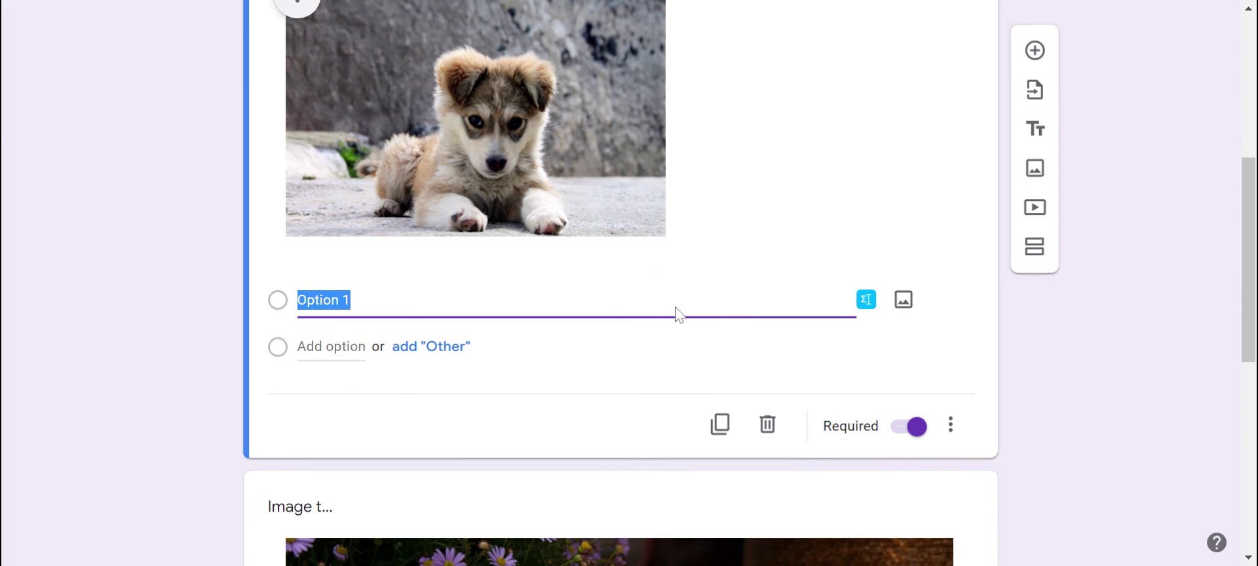
pyautogui.click(905, 301)
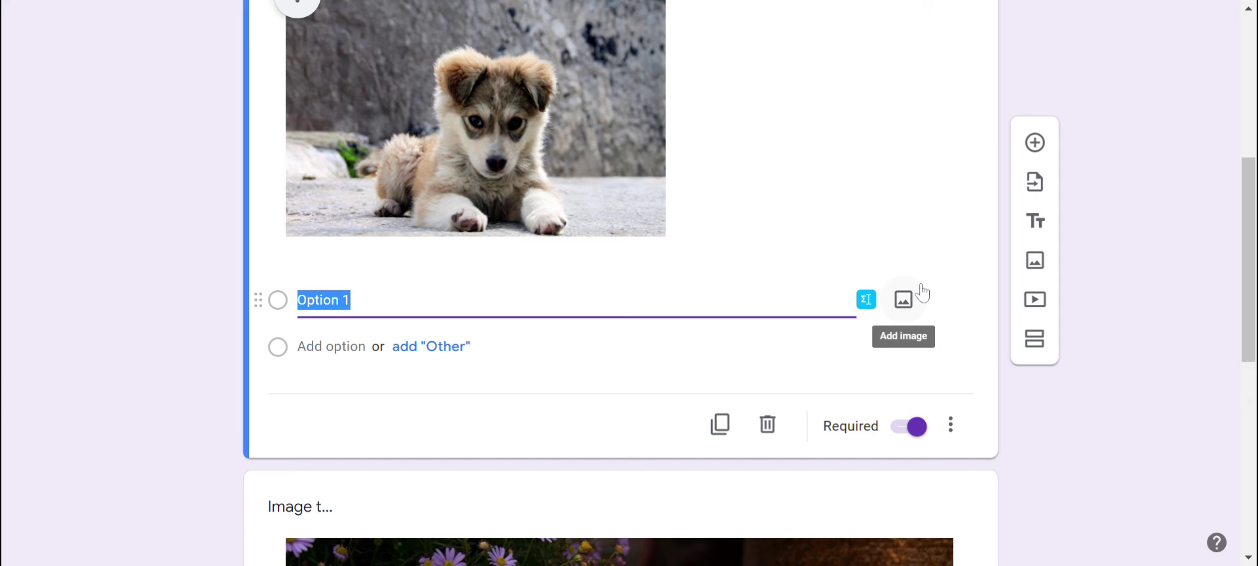
# Step: Review the dog question with its image and answer option, and the separate image block below it
pyautogui.scroll(6, 1127, 280)
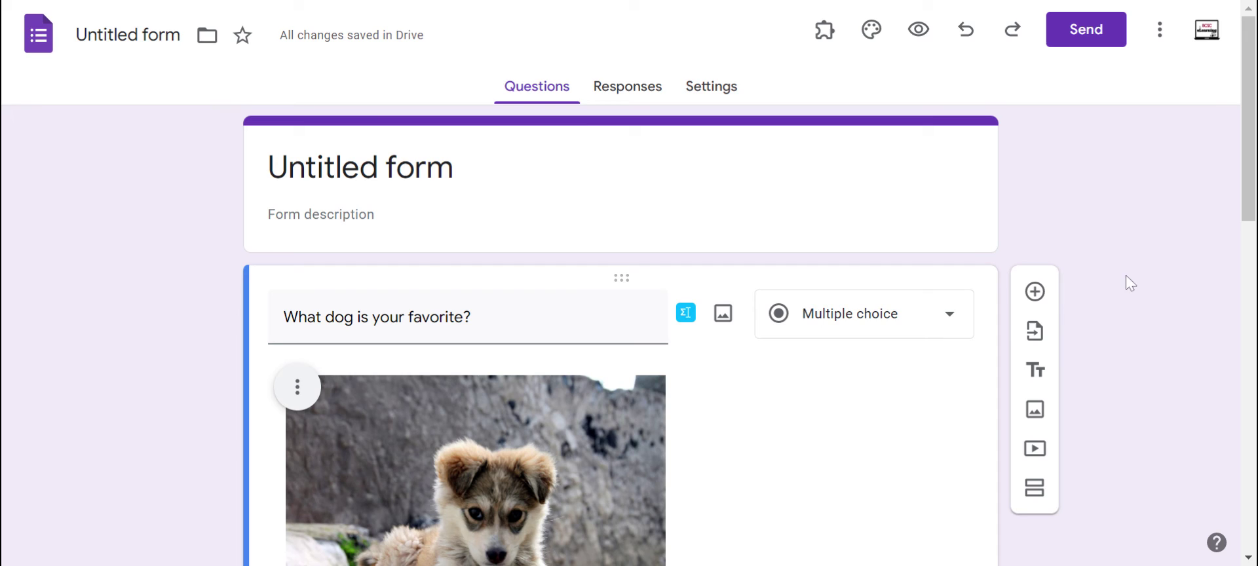
pyautogui.scroll(-10, 811, 193)
pyautogui.scroll(5, 657, 160)
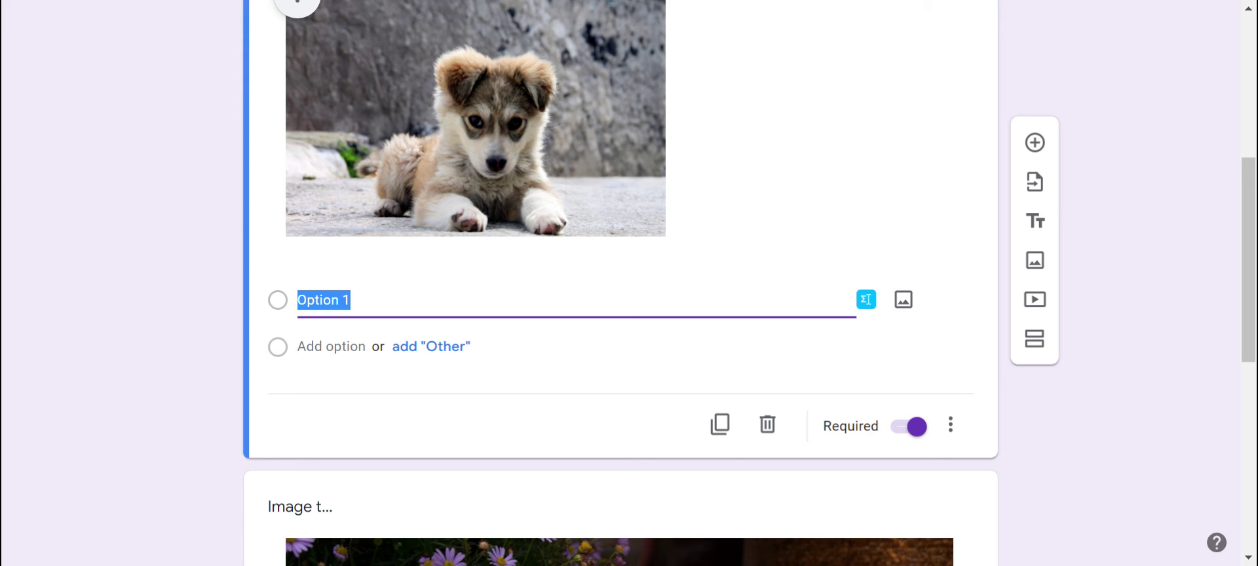
pyautogui.scroll(-3, 747, 202)
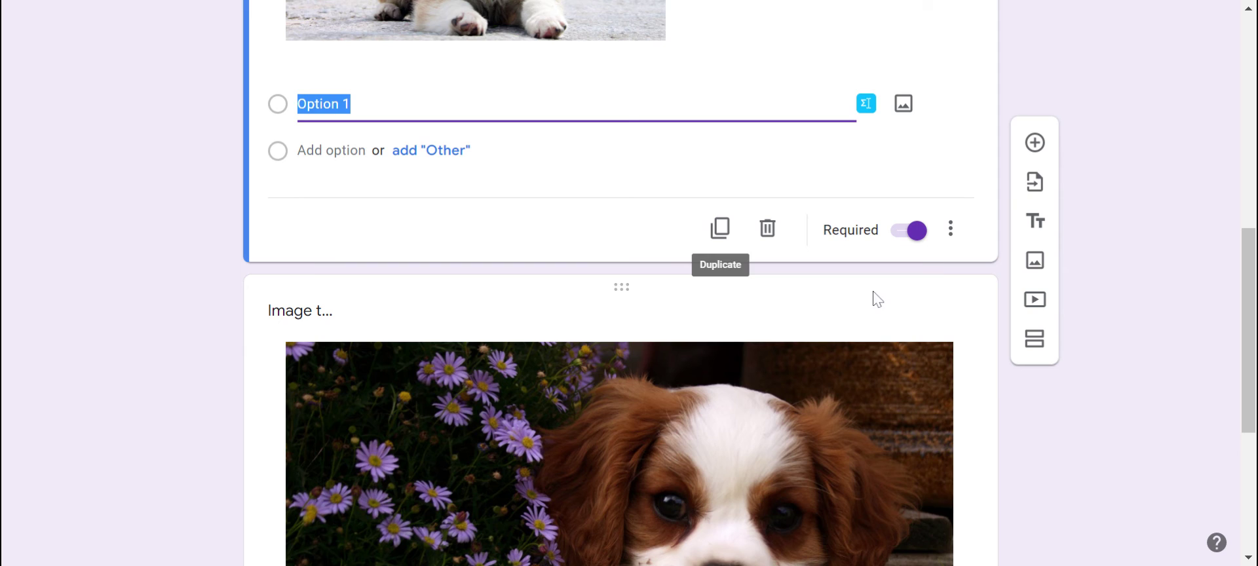
pyautogui.scroll(6, 803, 230)
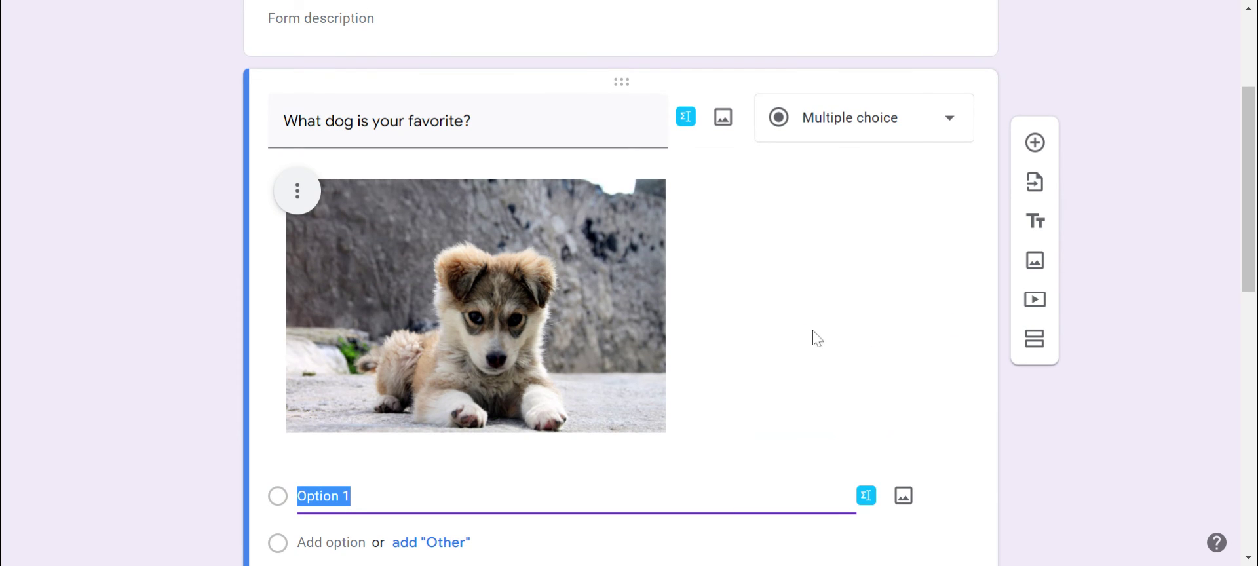
pyautogui.scroll(-6, 795, 327)
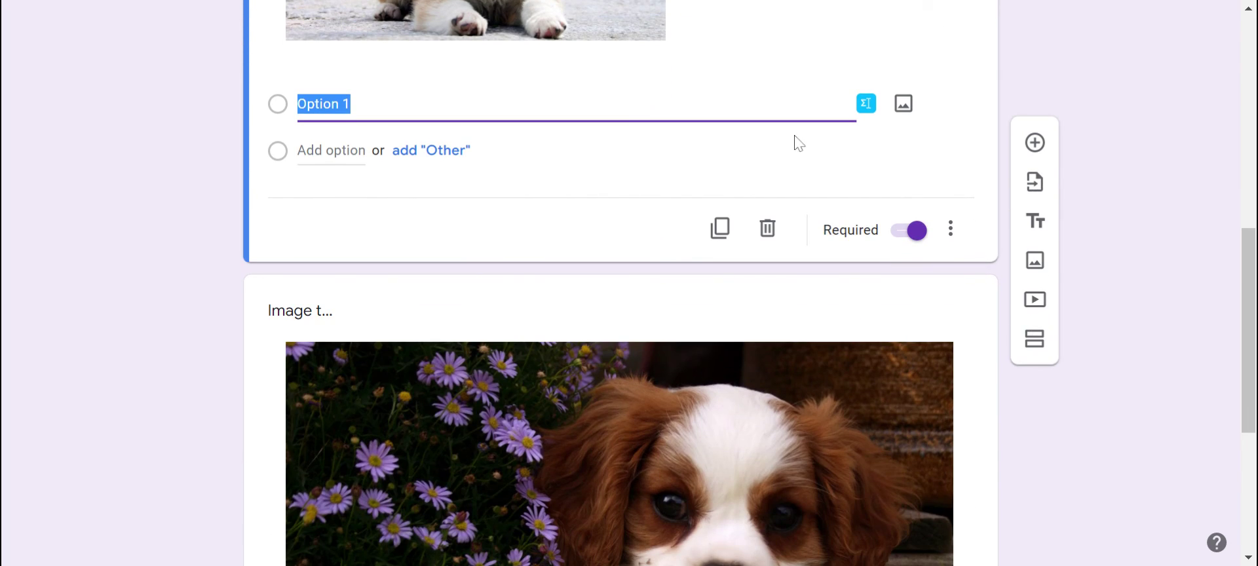
pyautogui.scroll(3, 795, 141)
pyautogui.scroll(6, 866, 307)
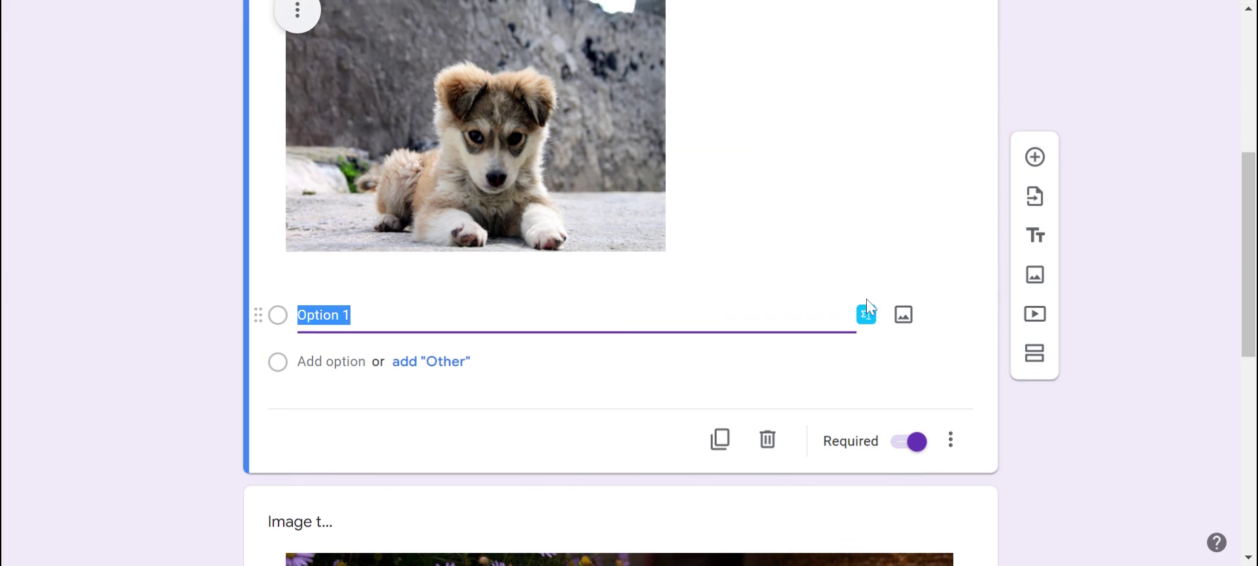
pyautogui.scroll(-3, 866, 308)
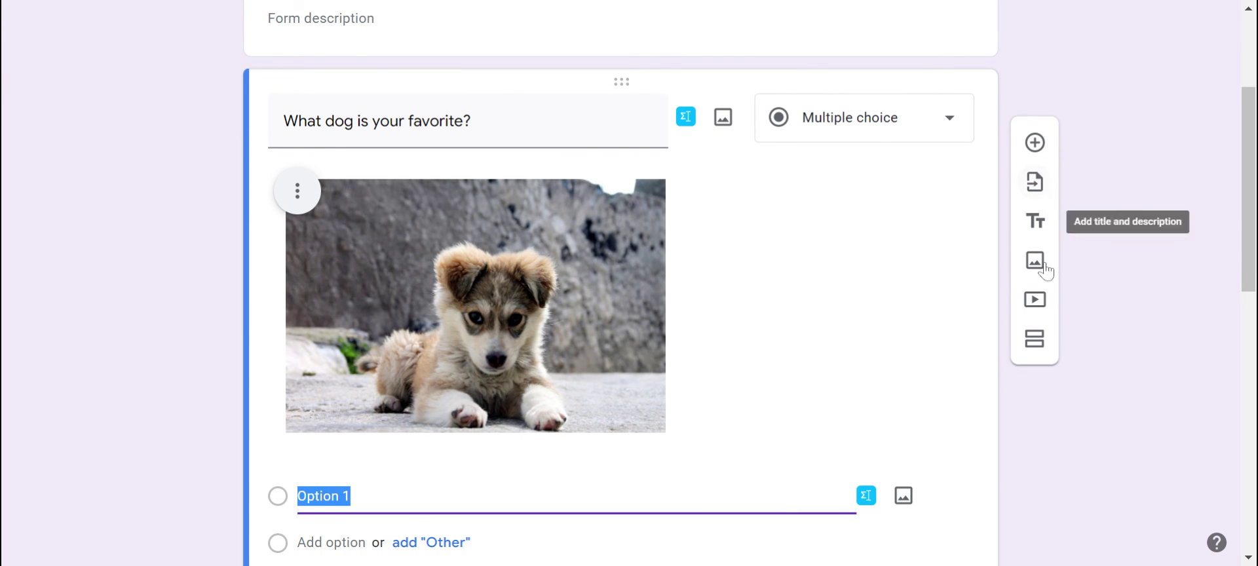
# Step: Check the YouTube search and URL choices for adding a video, and close the video selection without adding one
pyautogui.click(1034, 301)
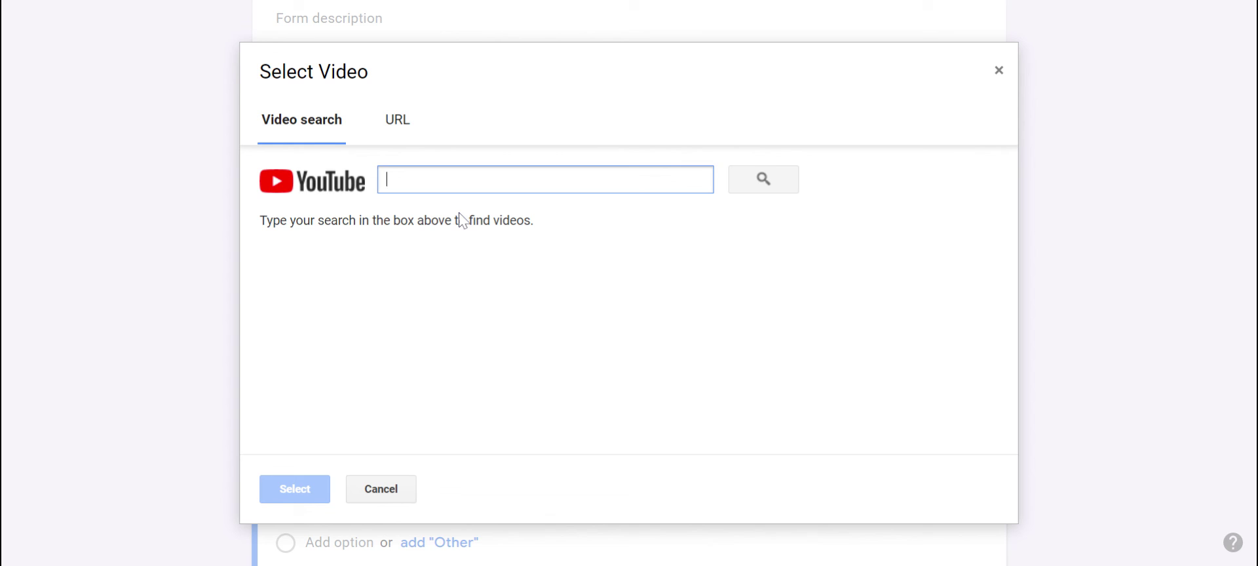
pyautogui.click(400, 124)
pyautogui.click(292, 119)
pyautogui.click(384, 493)
pyautogui.scroll(-4, 866, 226)
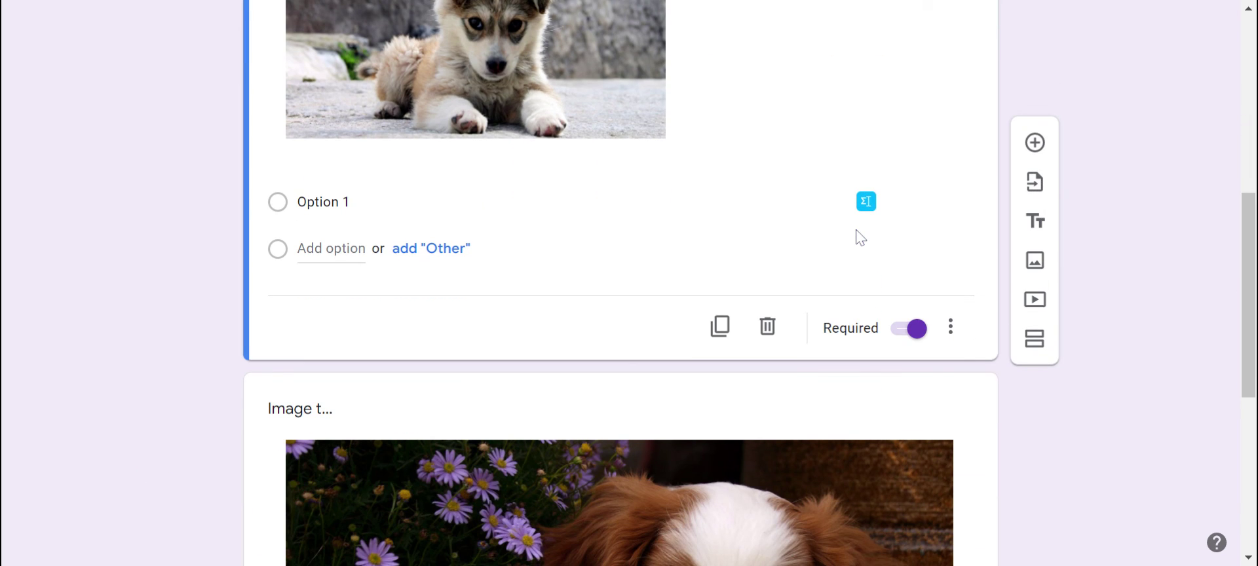
pyautogui.scroll(-5, 861, 237)
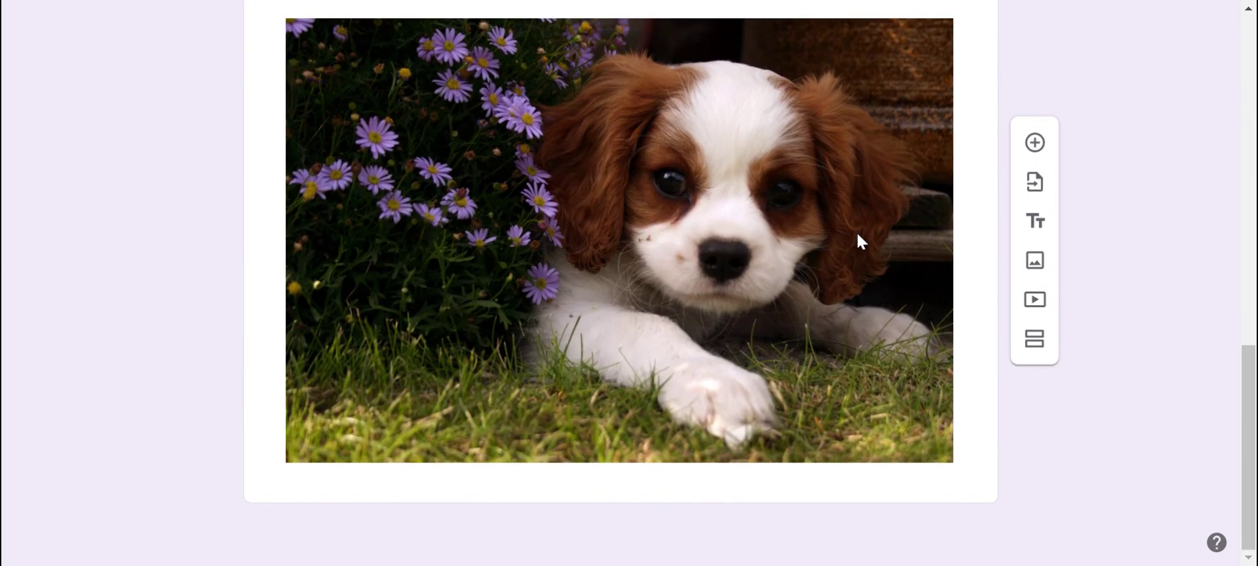
pyautogui.scroll(10, 857, 242)
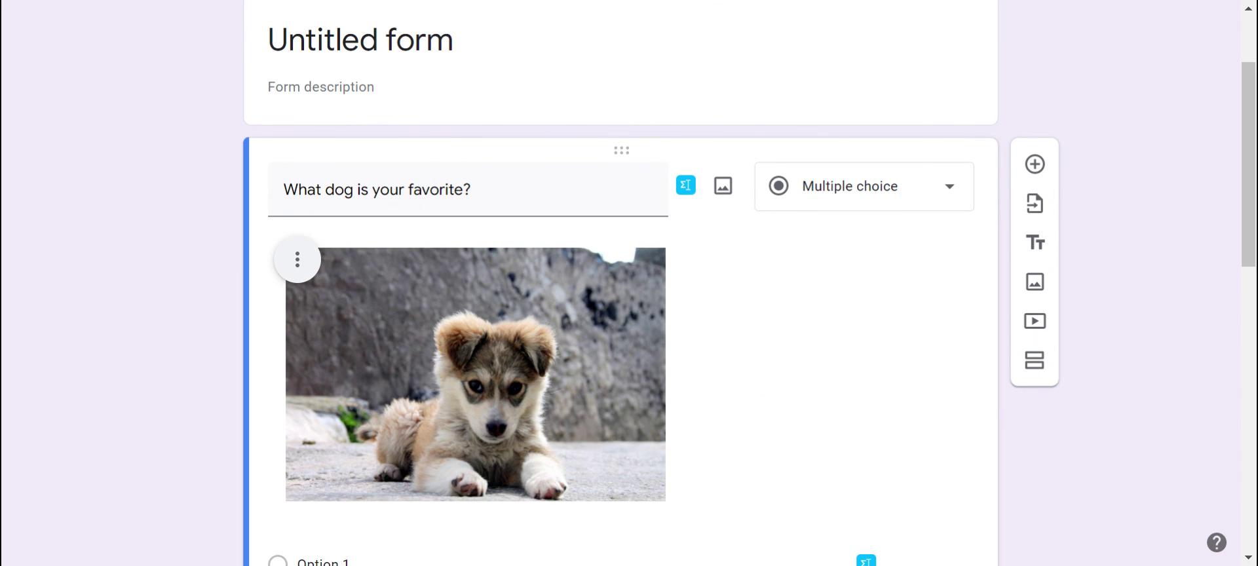
pyautogui.scroll(-3, 879, 306)
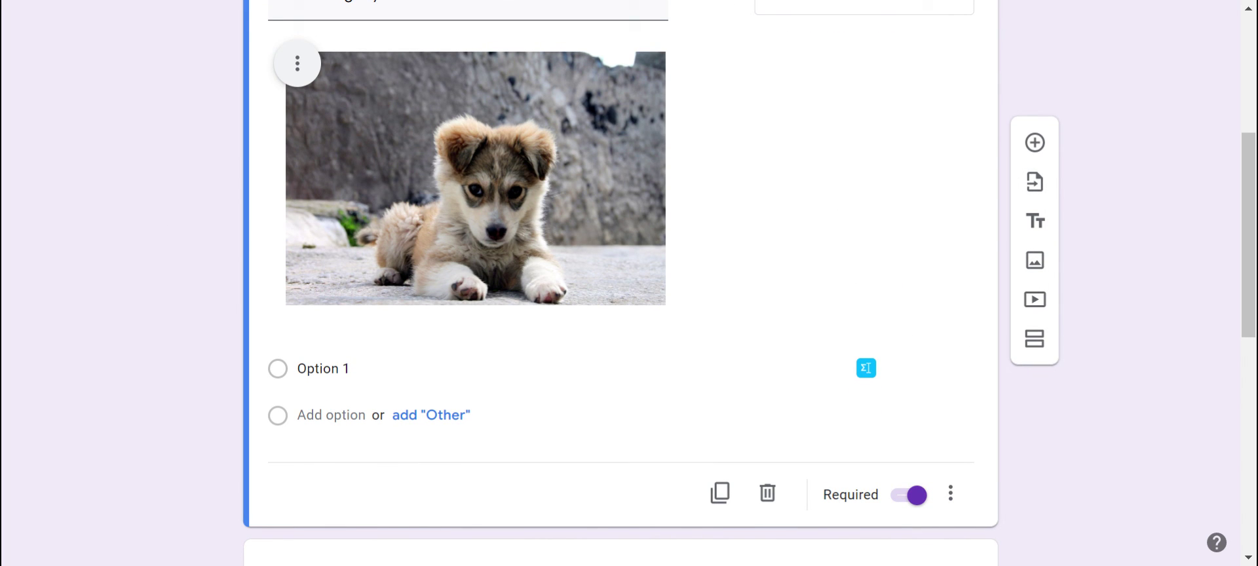
pyautogui.scroll(5, 1140, 368)
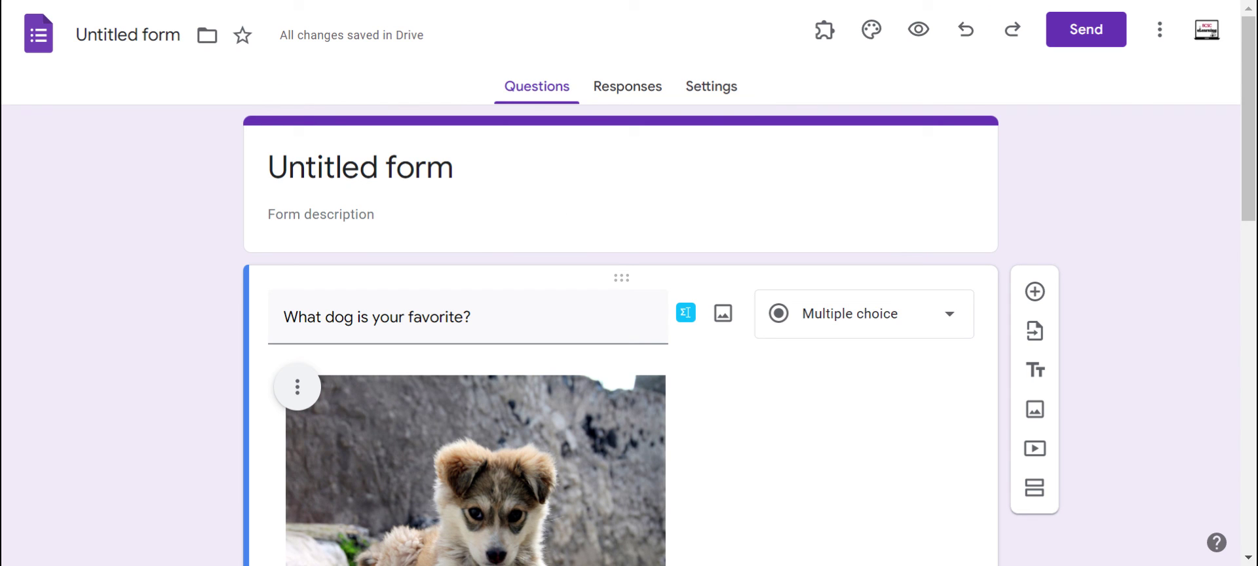
pyautogui.scroll(-3, 1140, 368)
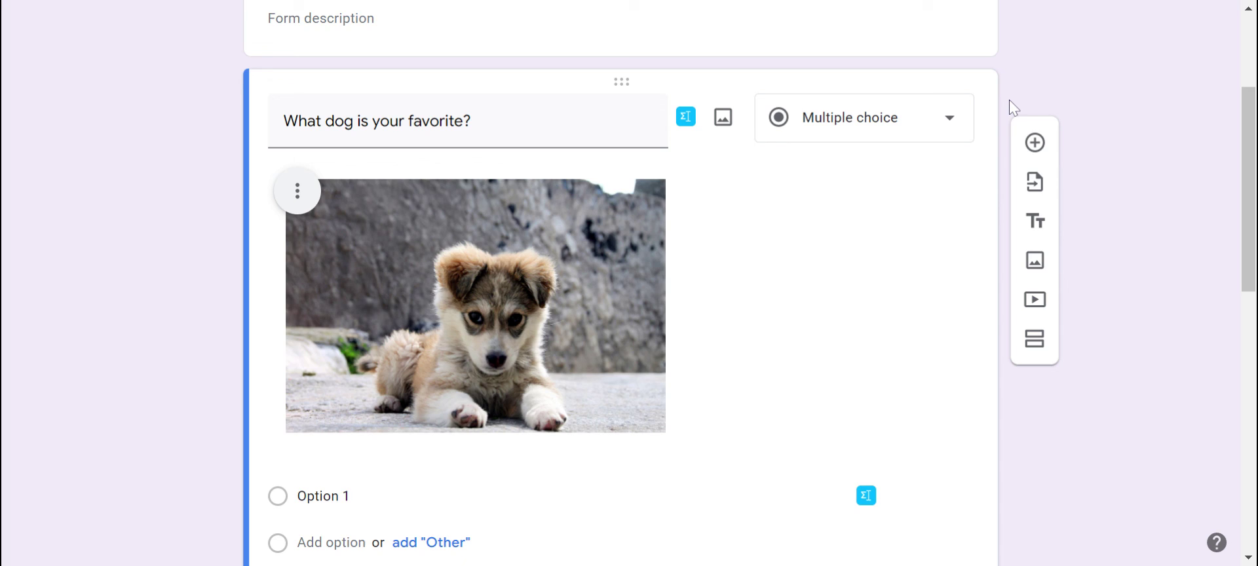
pyautogui.scroll(3, 1033, 258)
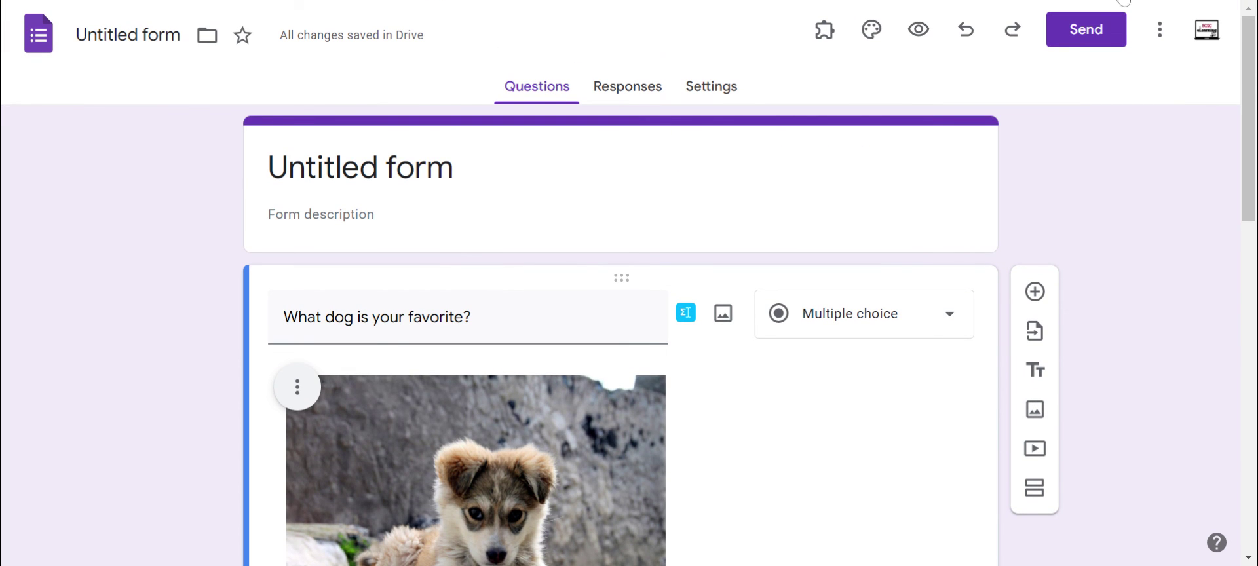